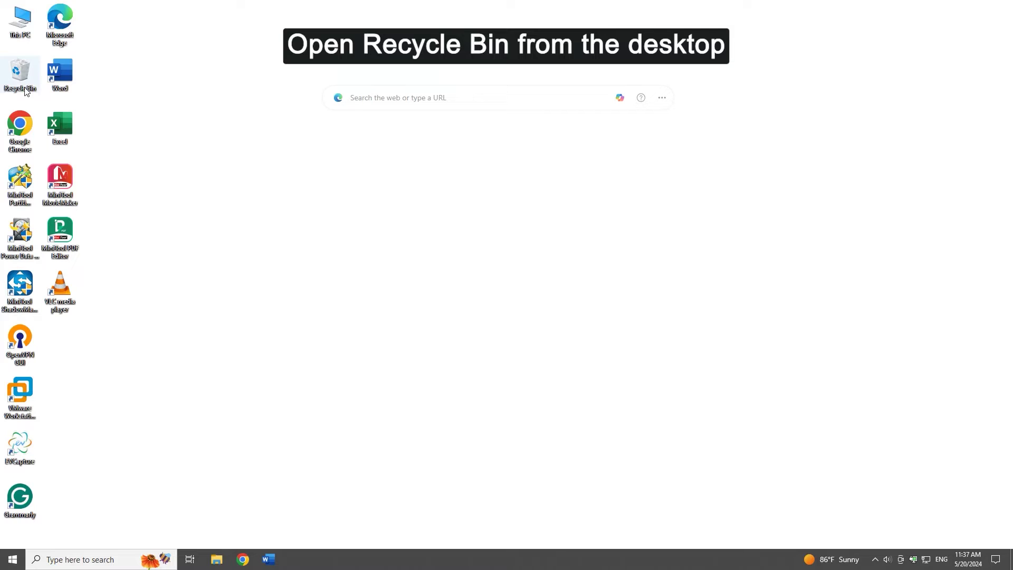
Restore the three deleted CSV files from the Recycle Bin, then close it
double_click(20, 72)
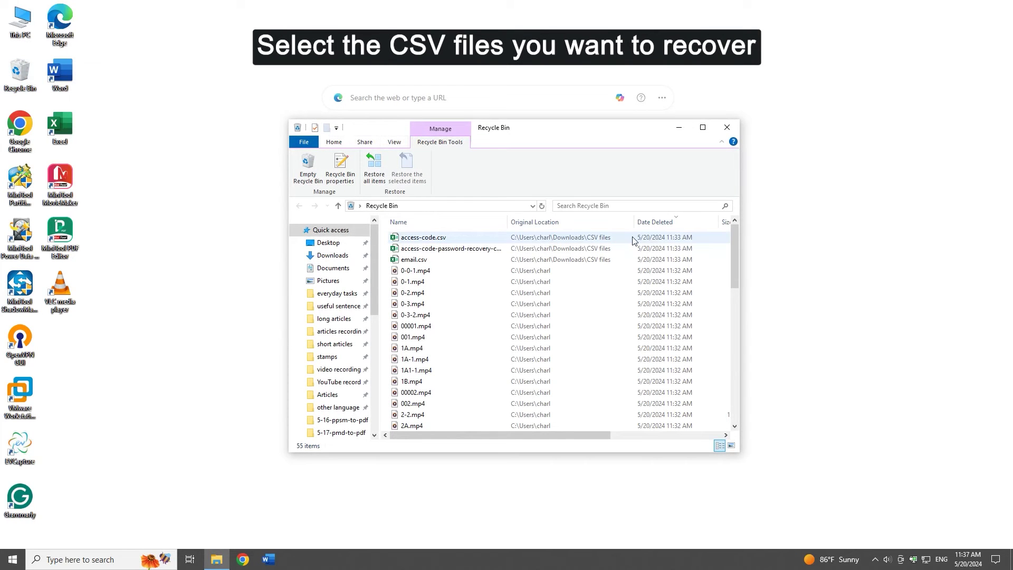
left_click_drag(658, 243, 642, 263)
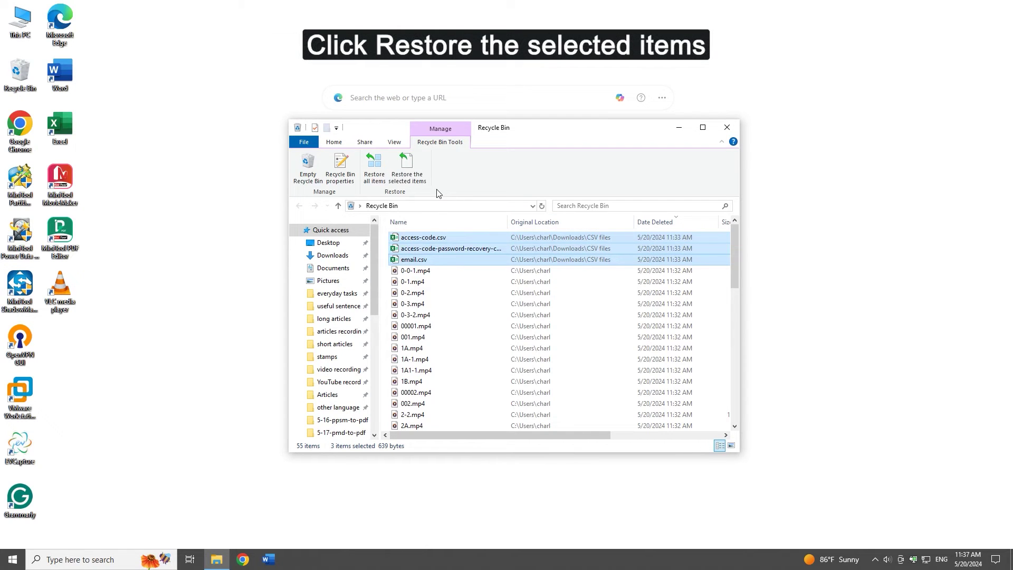
left_click(422, 161)
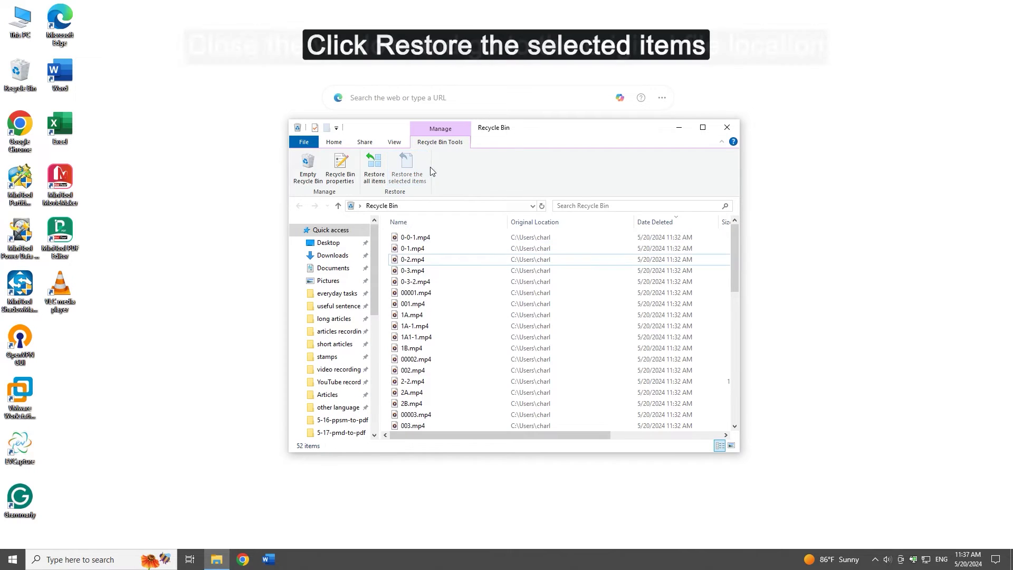
left_click(732, 132)
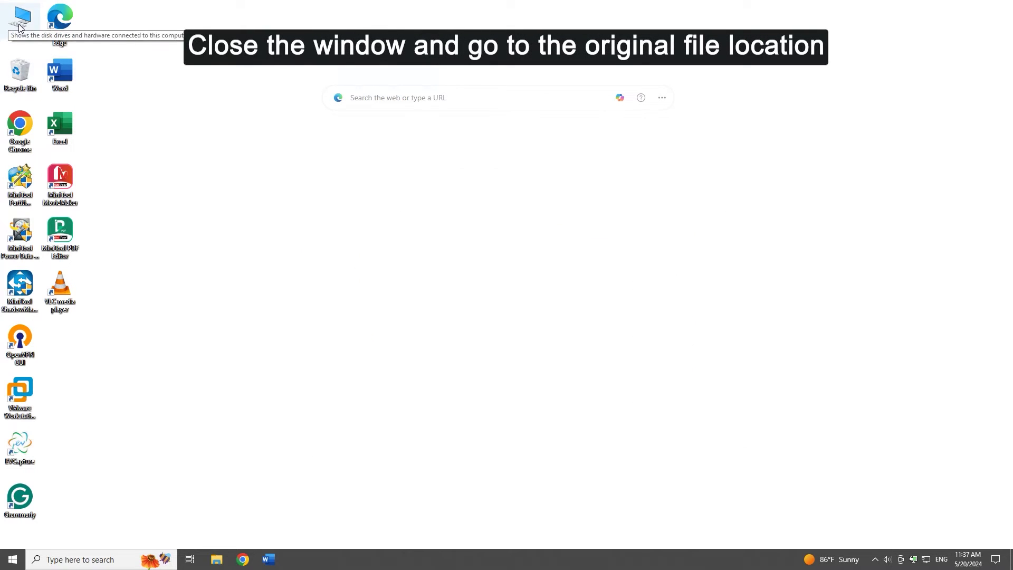
Browse to This PC > Downloads > CSV files to check the restored files
key("super+e")
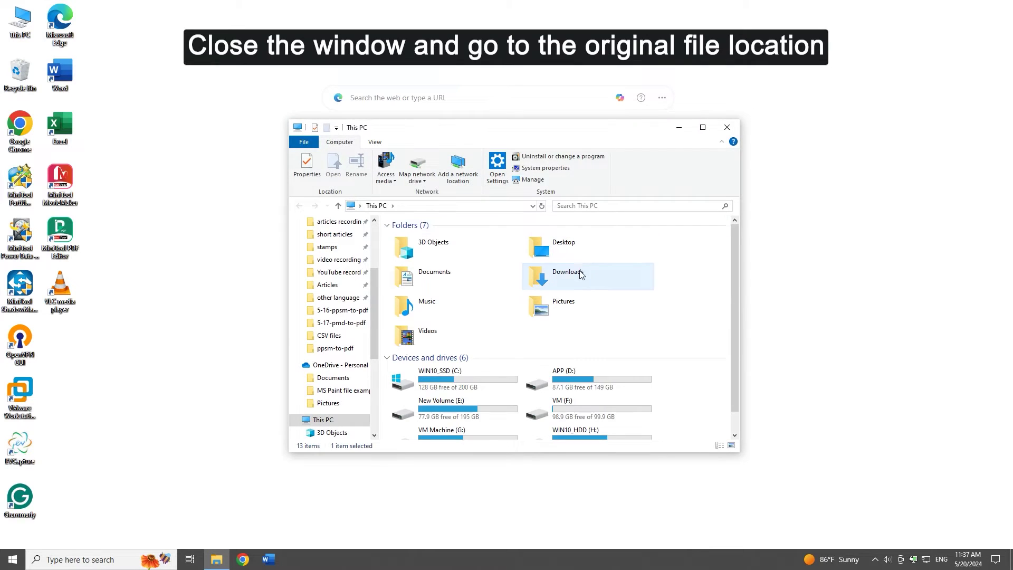
double_click(583, 271)
double_click(486, 295)
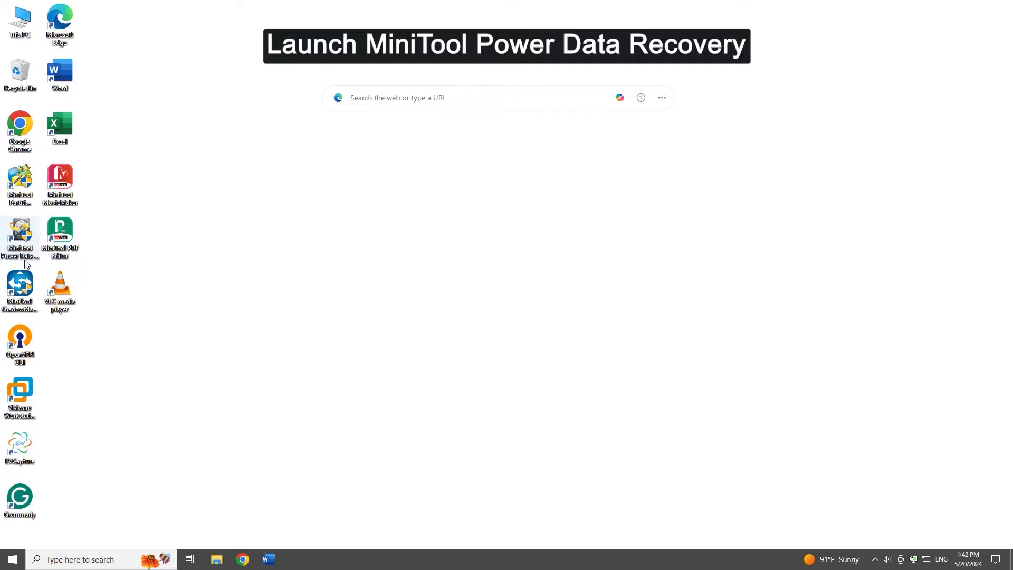
Launch MiniTool Power Data Recovery and dismiss the promotional message popup
left_click(31, 248)
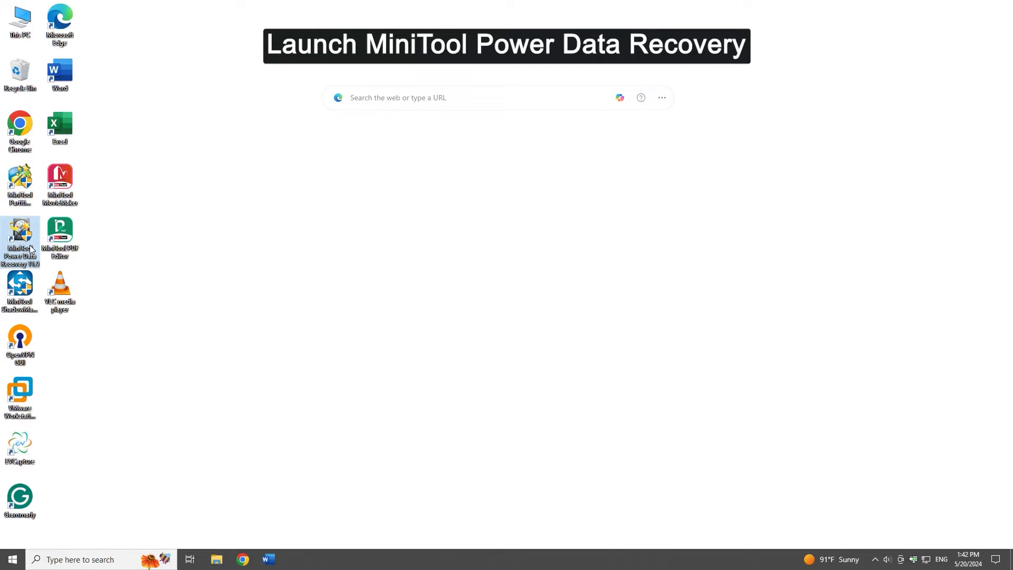
double_click(31, 248)
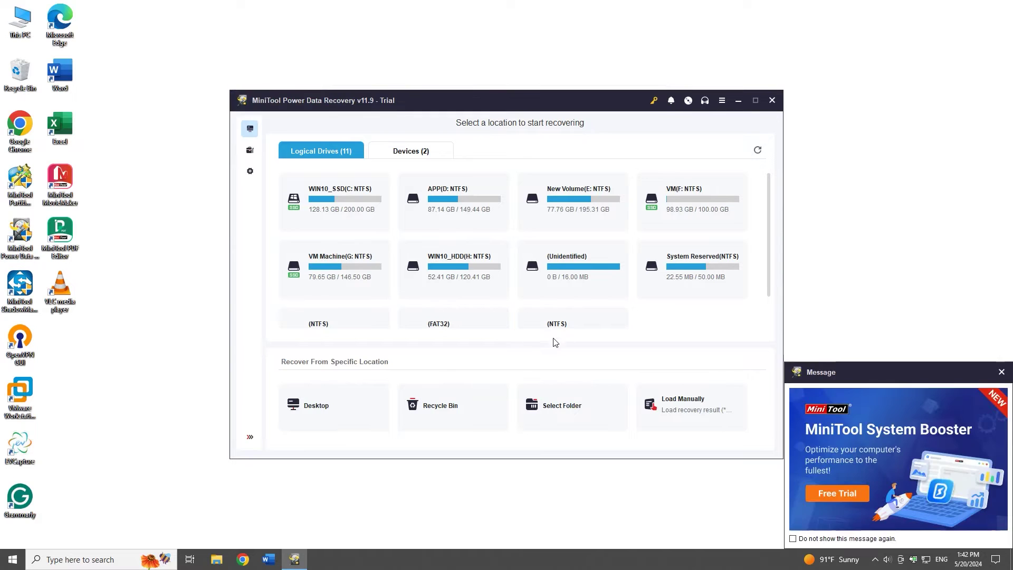
left_click(1001, 371)
Scan the Downloads\CSV files folder using Select Folder
mouse_move(618, 425)
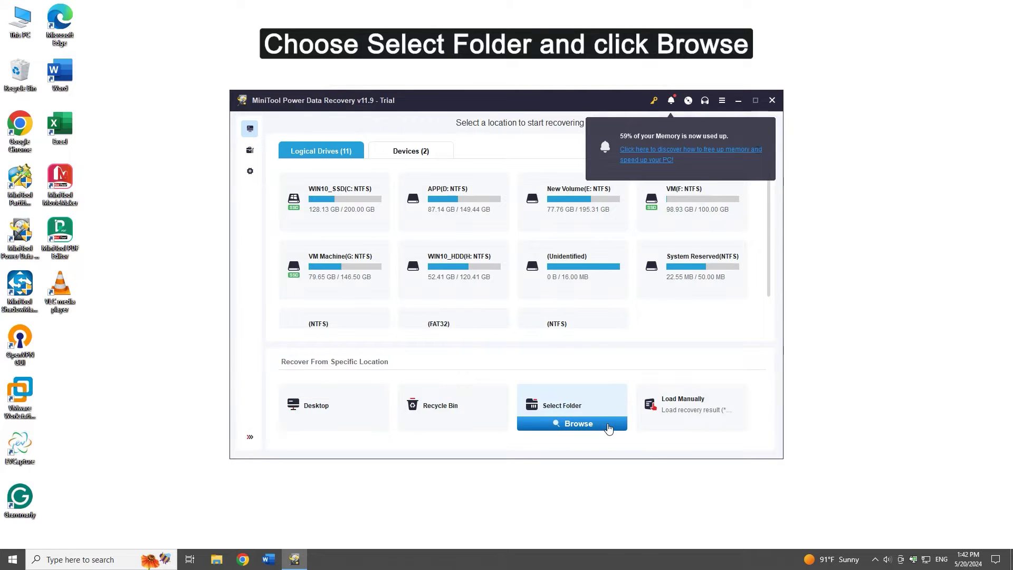
left_click(609, 426)
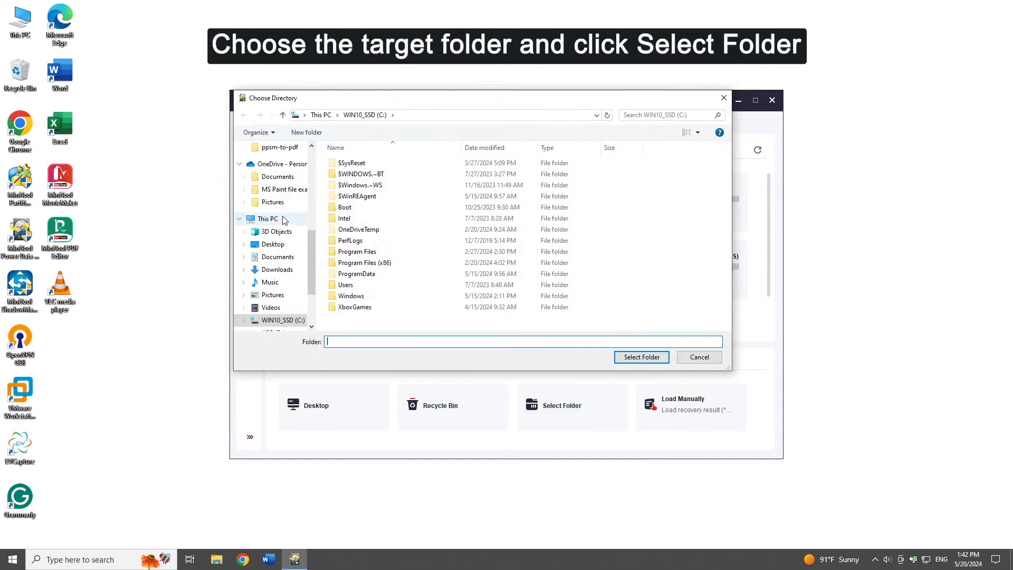
scroll(283, 220, "up", 2)
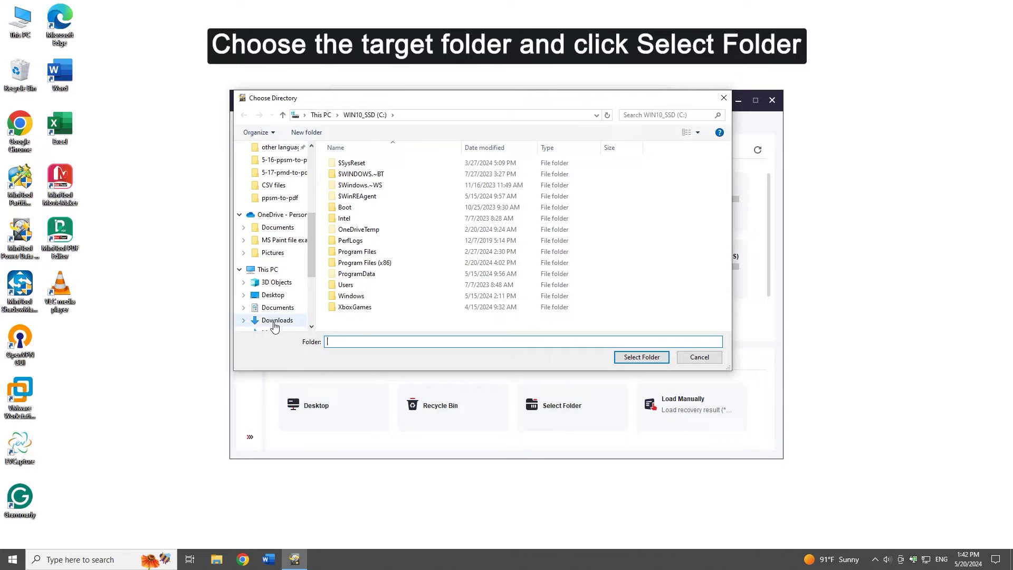
left_click(274, 322)
left_click(385, 177)
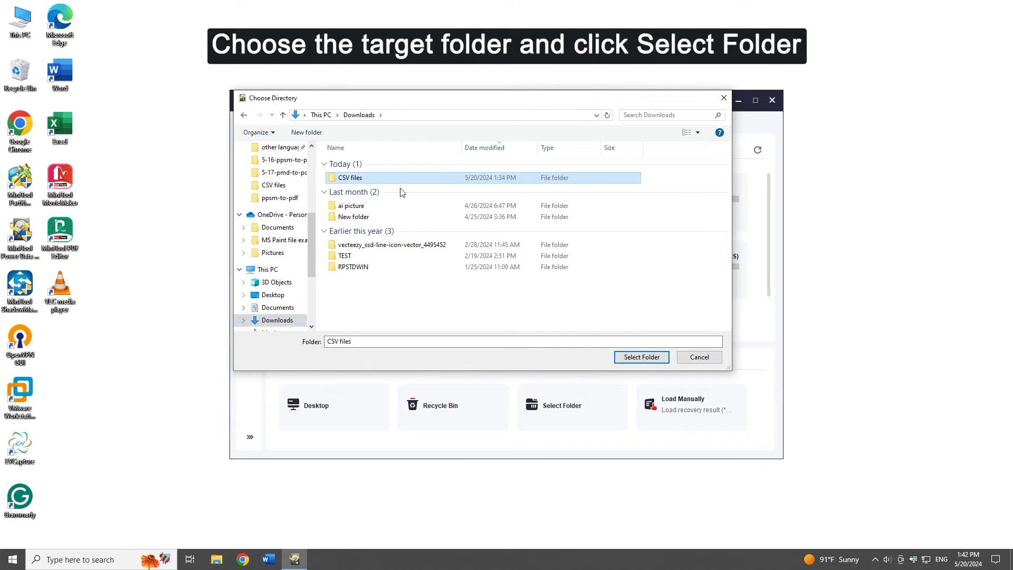
left_click(655, 360)
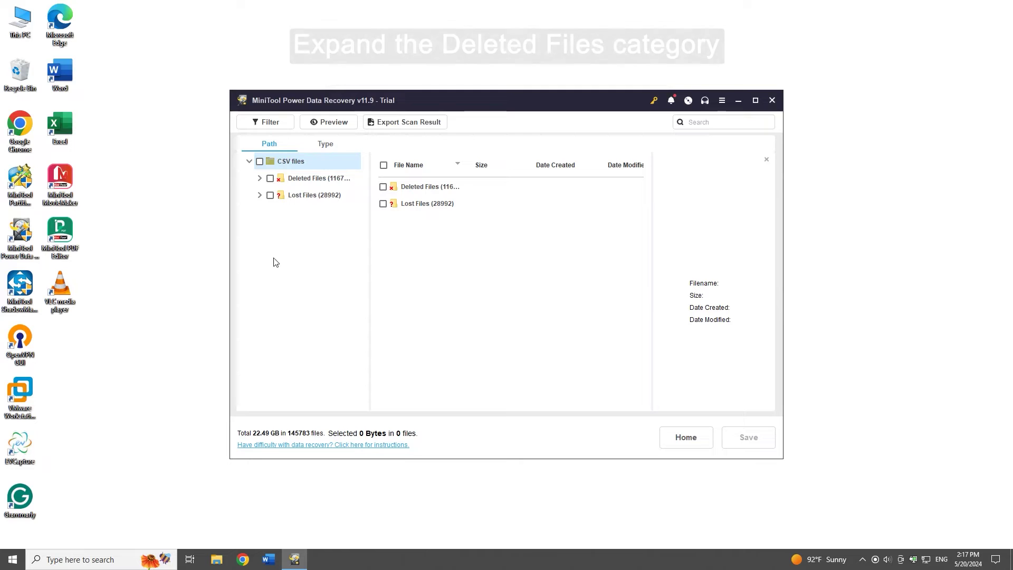
Expand Deleted Files and tick the two access-code files and email.csv
left_click(260, 178)
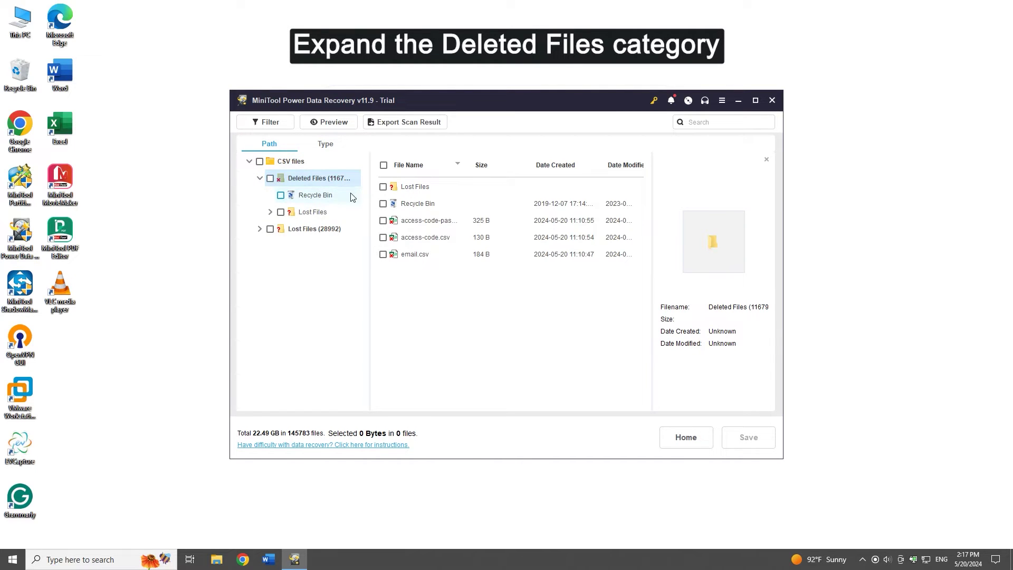
left_click(383, 221)
left_click(382, 237)
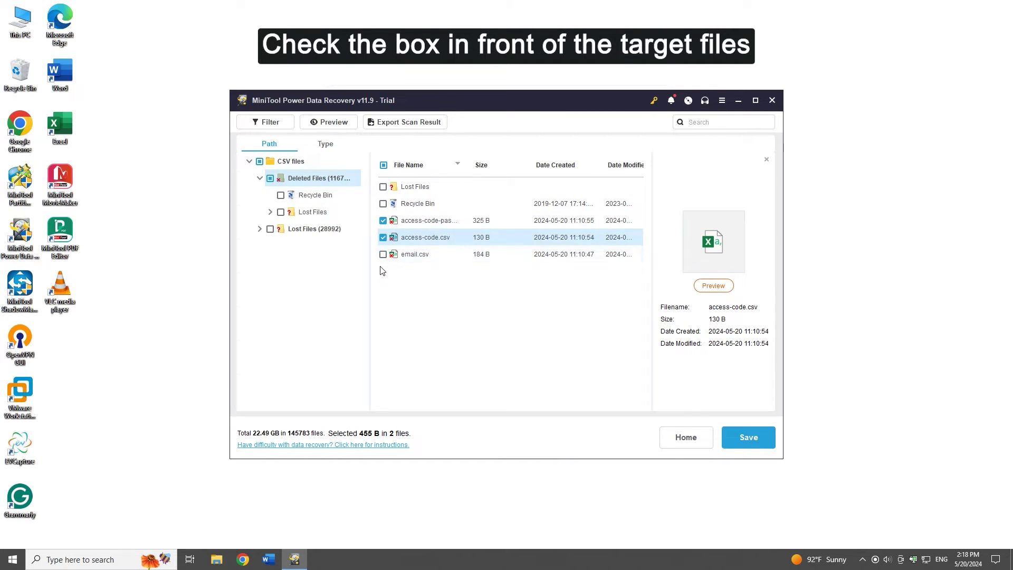
left_click(383, 254)
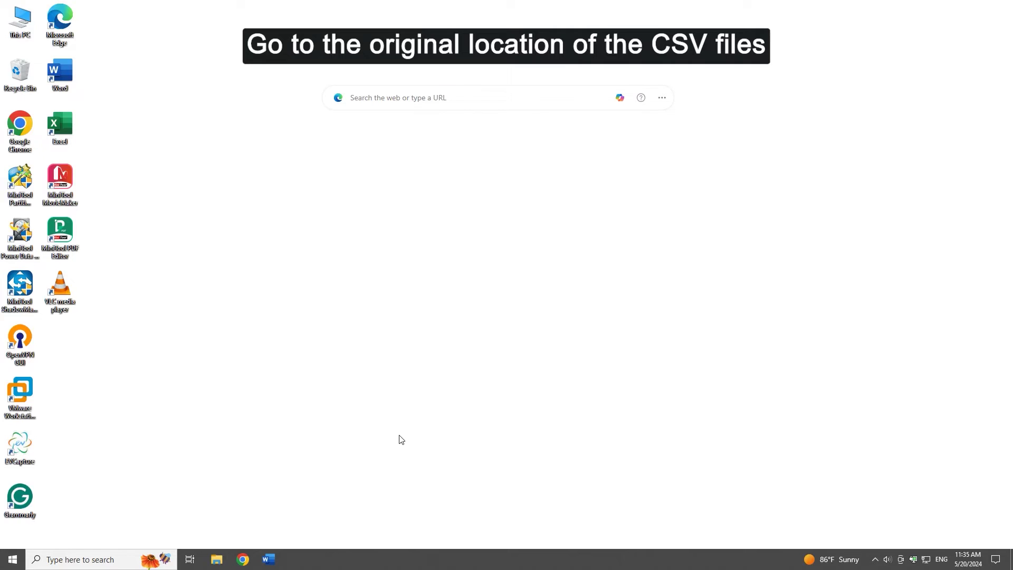
Open Properties of email-password-recovery-code.csv in This PC > Downloads > CSV files
double_click(20, 20)
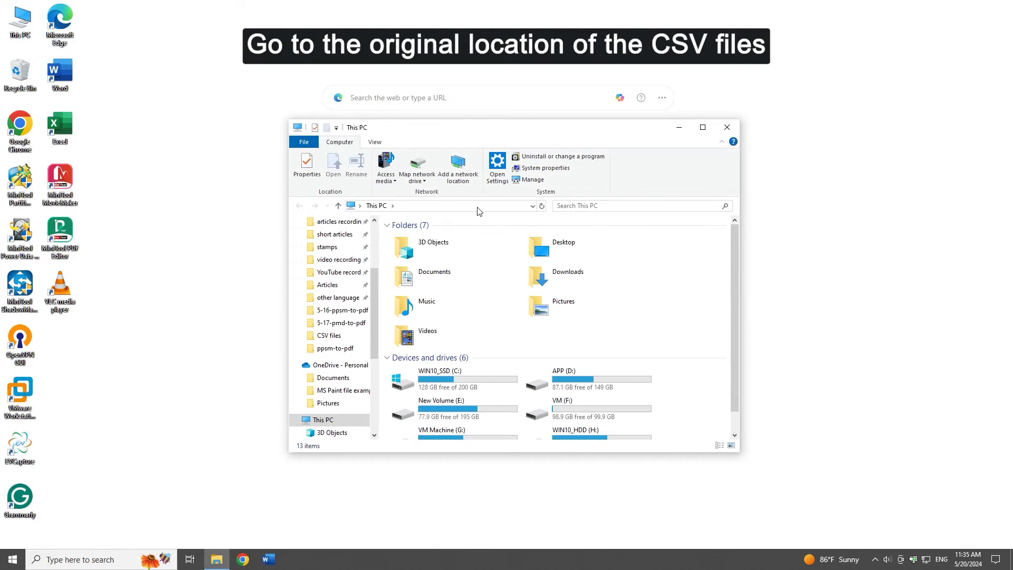
double_click(635, 286)
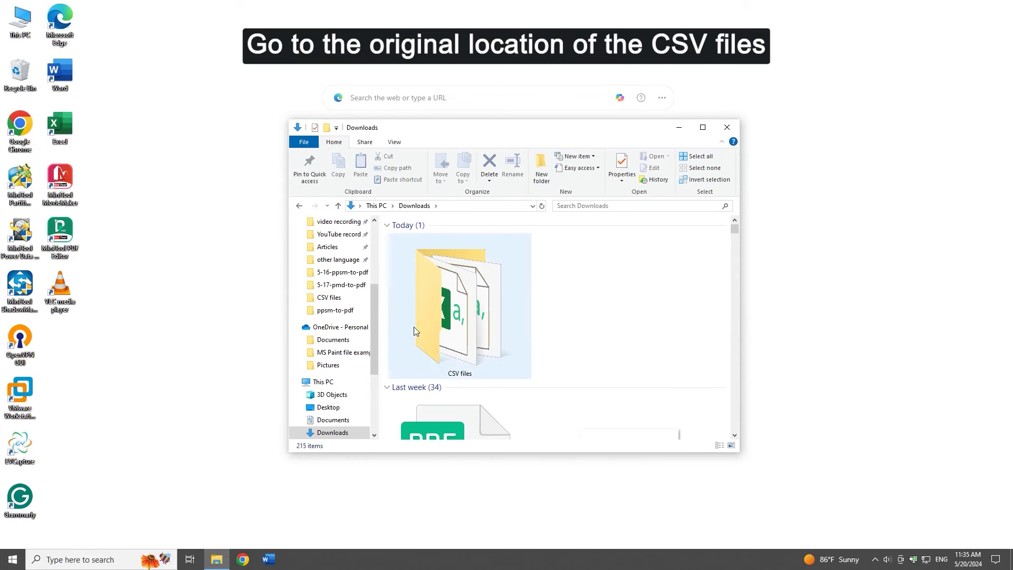
double_click(490, 320)
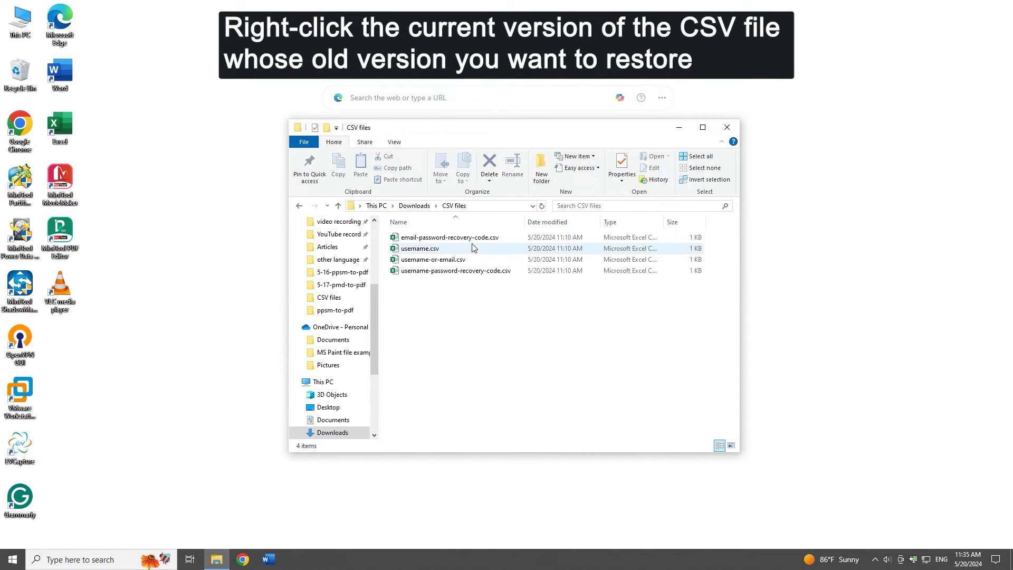
left_click(538, 239)
right_click(573, 239)
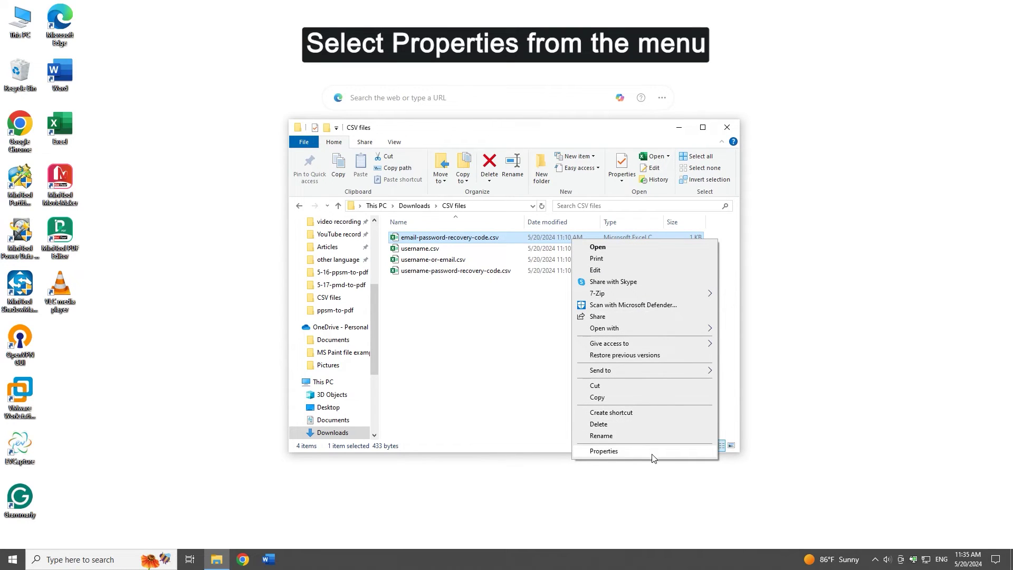
left_click(603, 451)
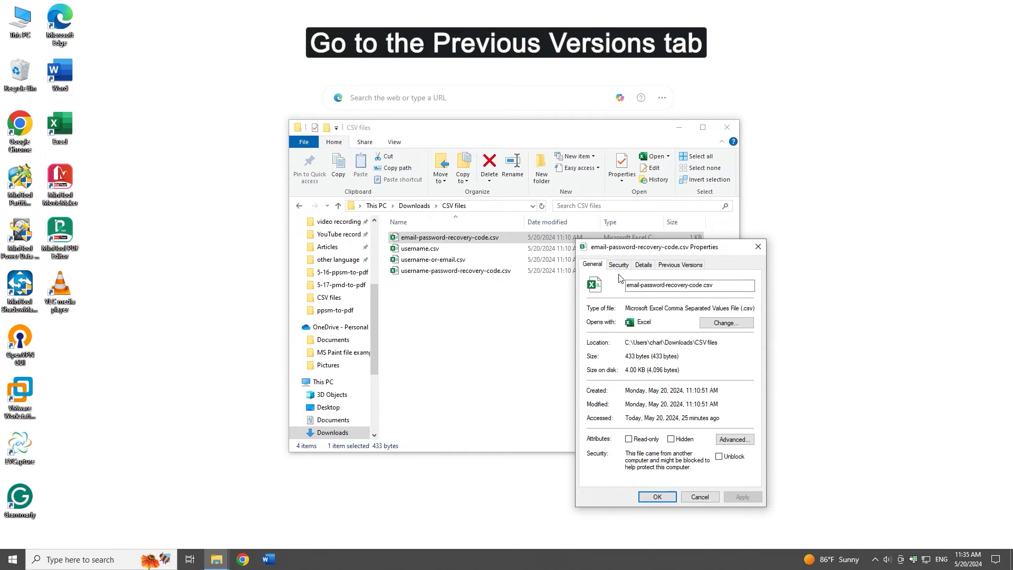
Restore the listed previous version of email-password-recovery-code.csv, replacing the current file
left_click(680, 265)
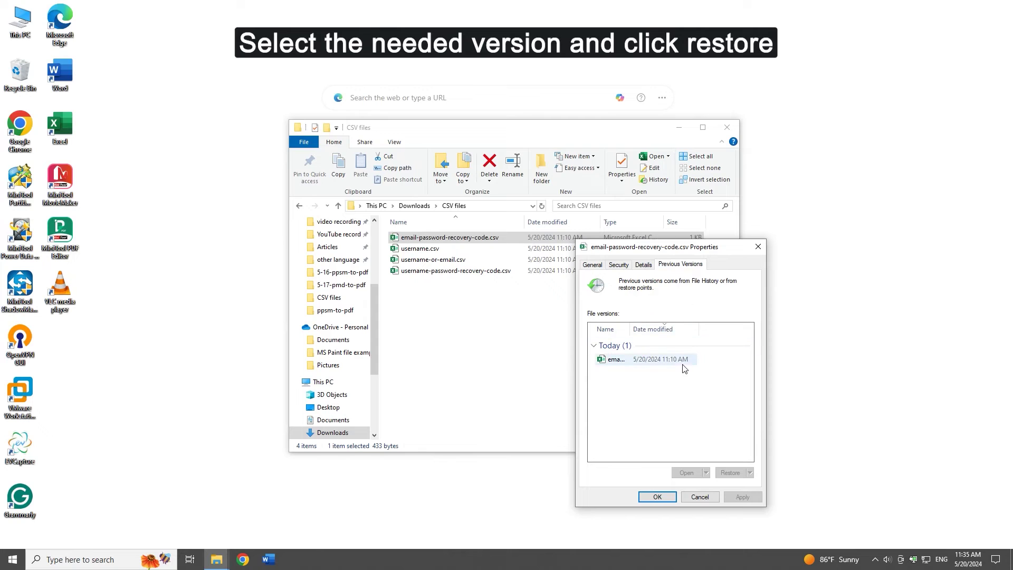
left_click(677, 362)
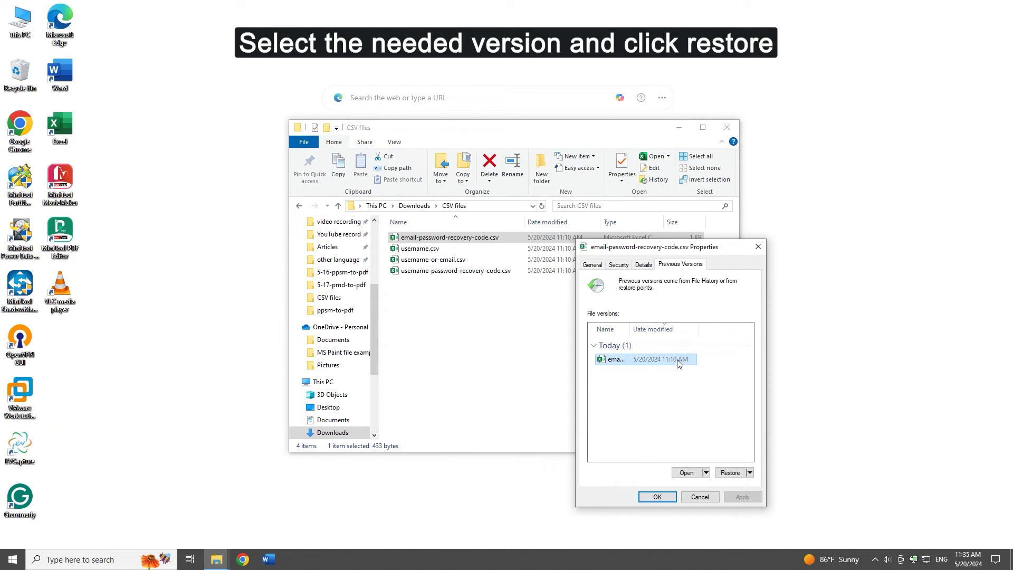
left_click(731, 474)
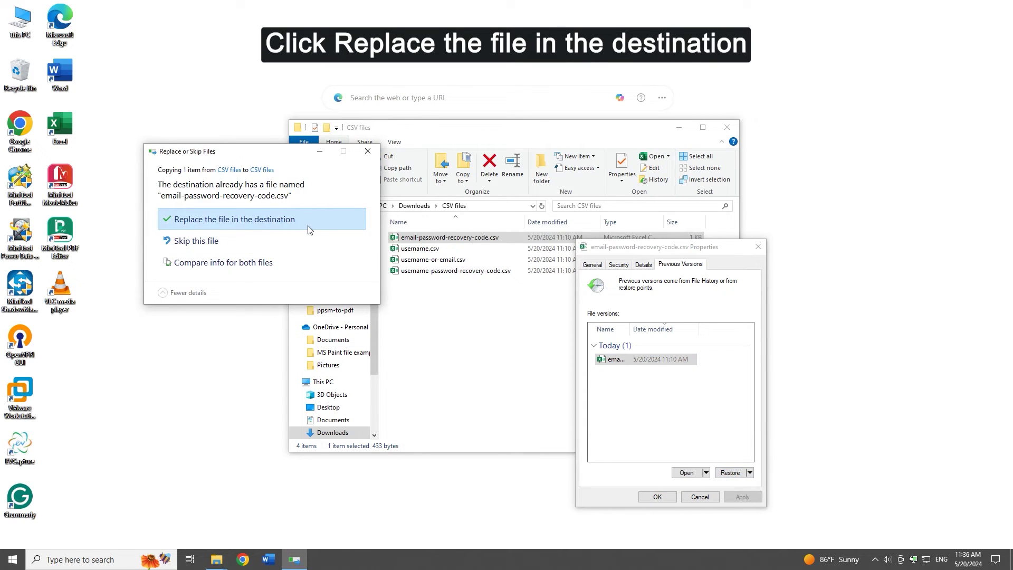
left_click(294, 229)
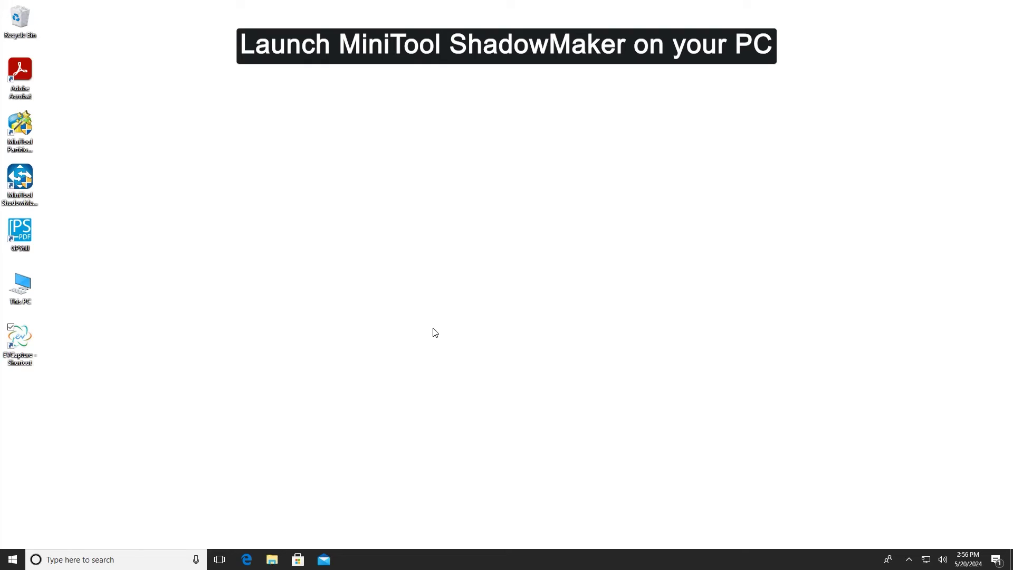
Launch MiniTool ShadowMaker from the desktop and choose Keep Trial
double_click(30, 173)
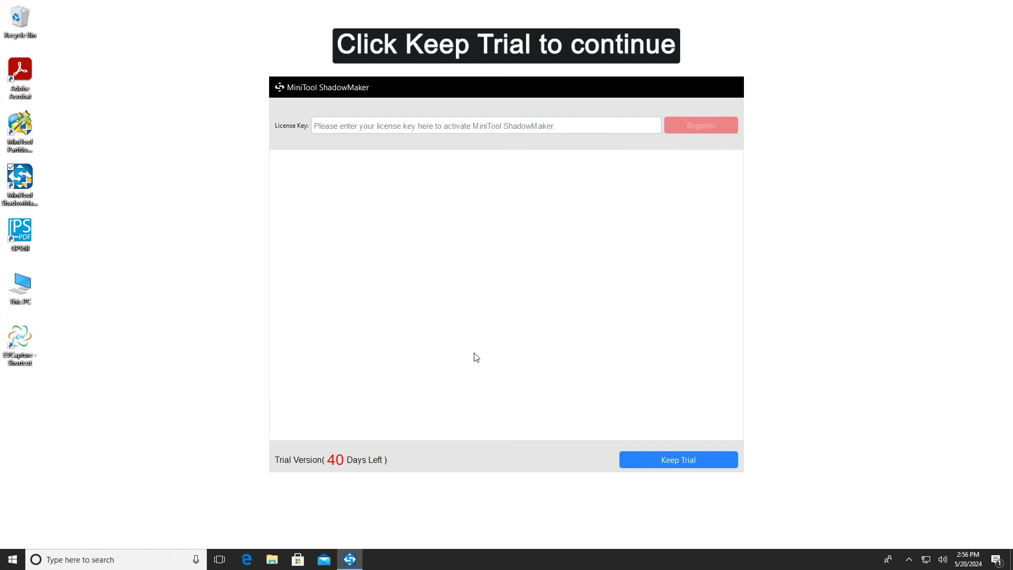
left_click(639, 457)
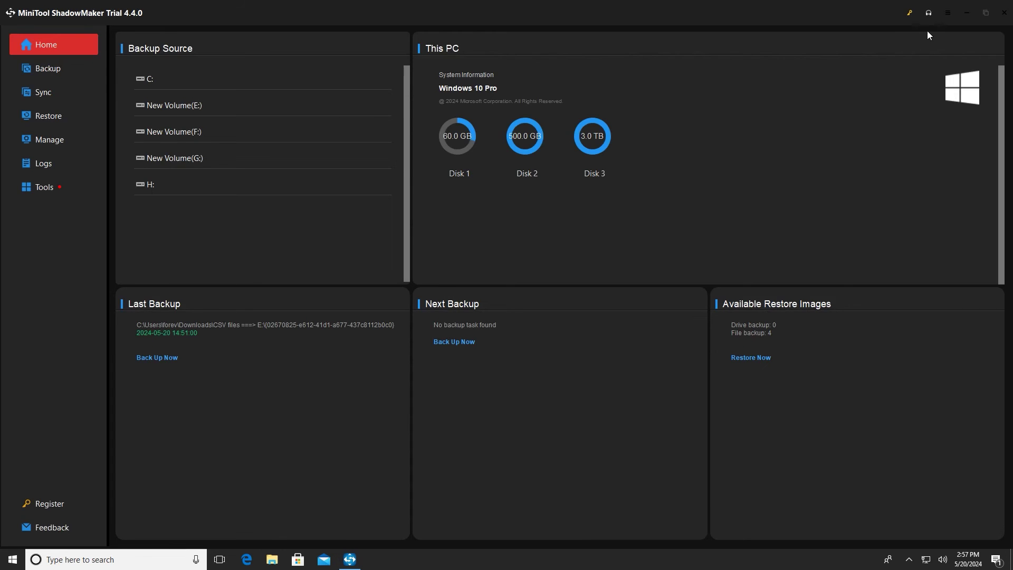
Set the Backup source to the Downloads\CSV files folder via Folders and Files
left_click(983, 17)
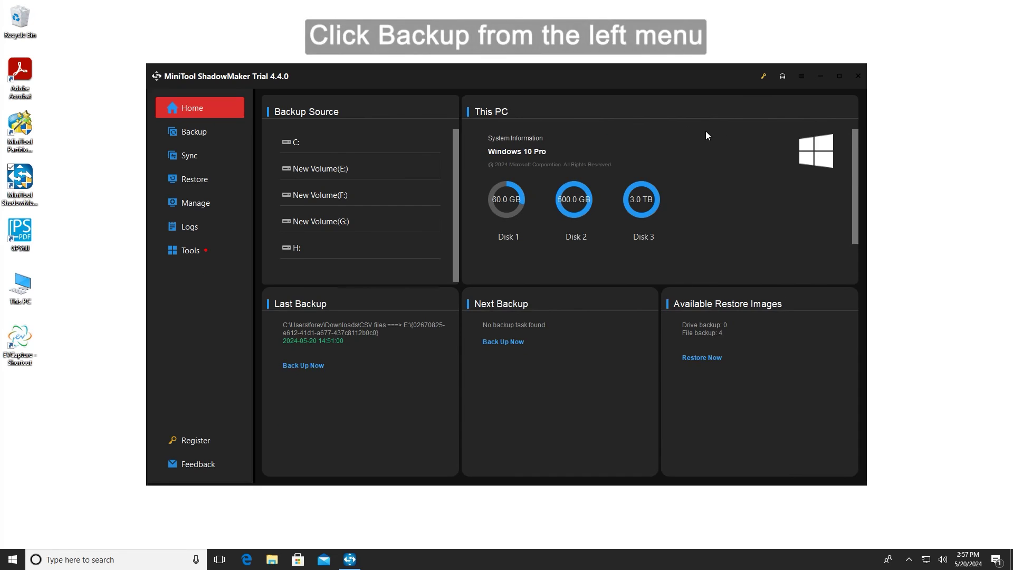
left_click(199, 132)
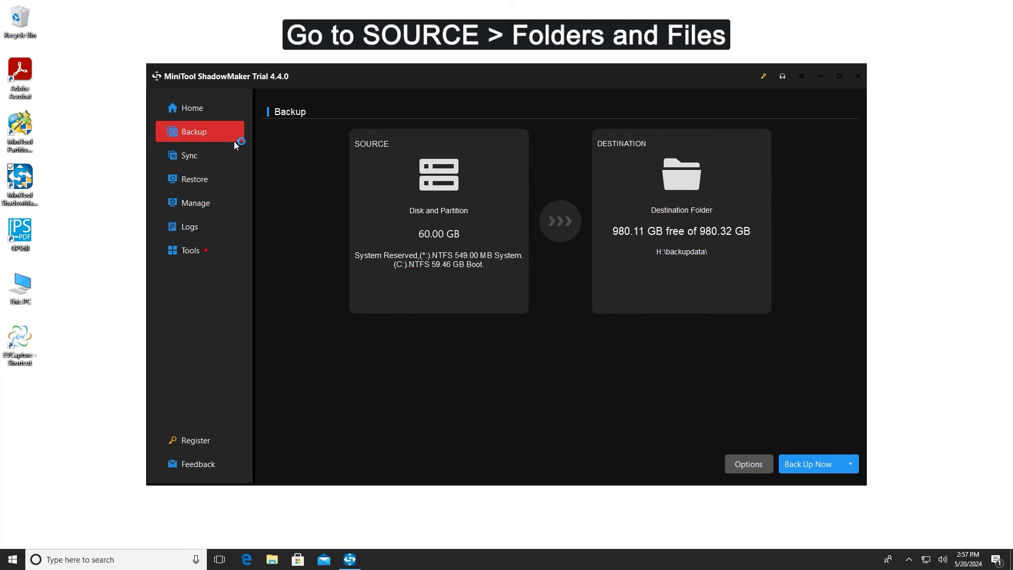
left_click(465, 277)
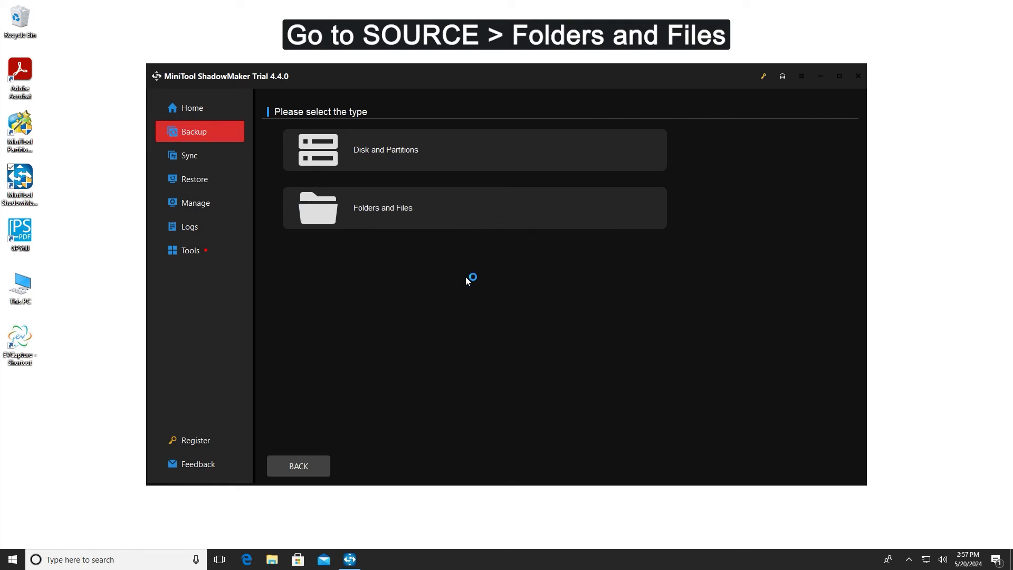
left_click(448, 213)
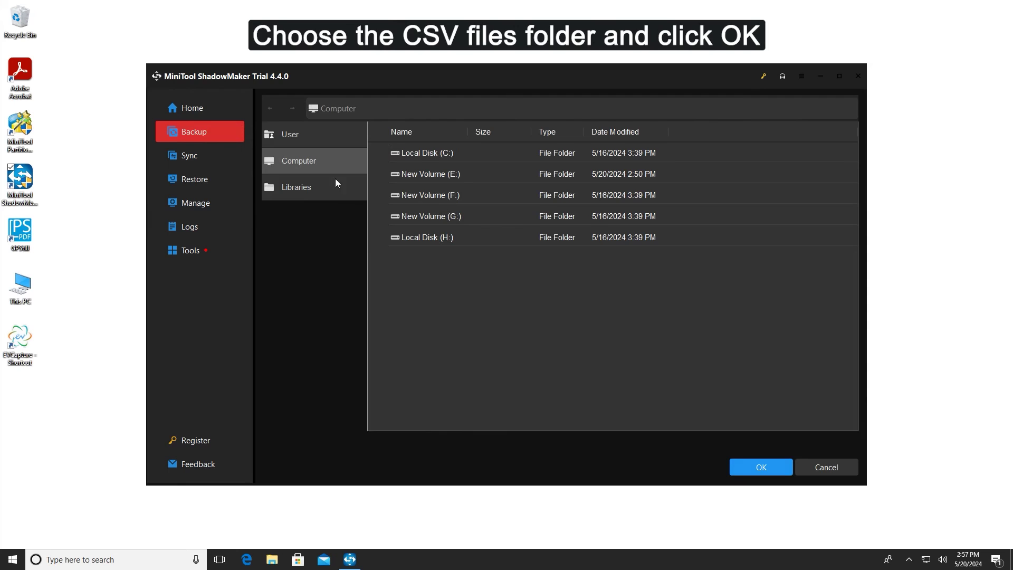
left_click(295, 136)
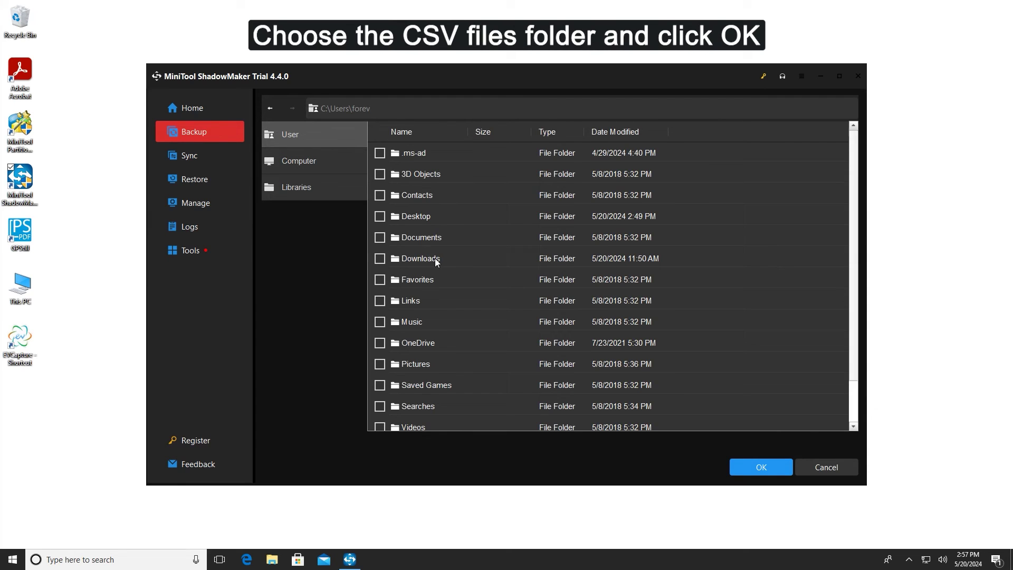
double_click(434, 258)
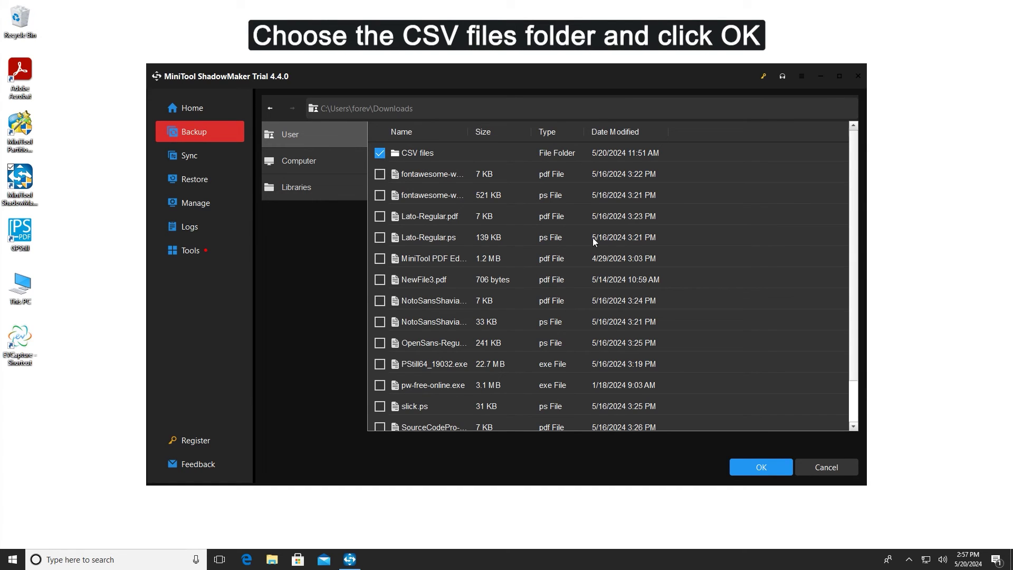
left_click(772, 466)
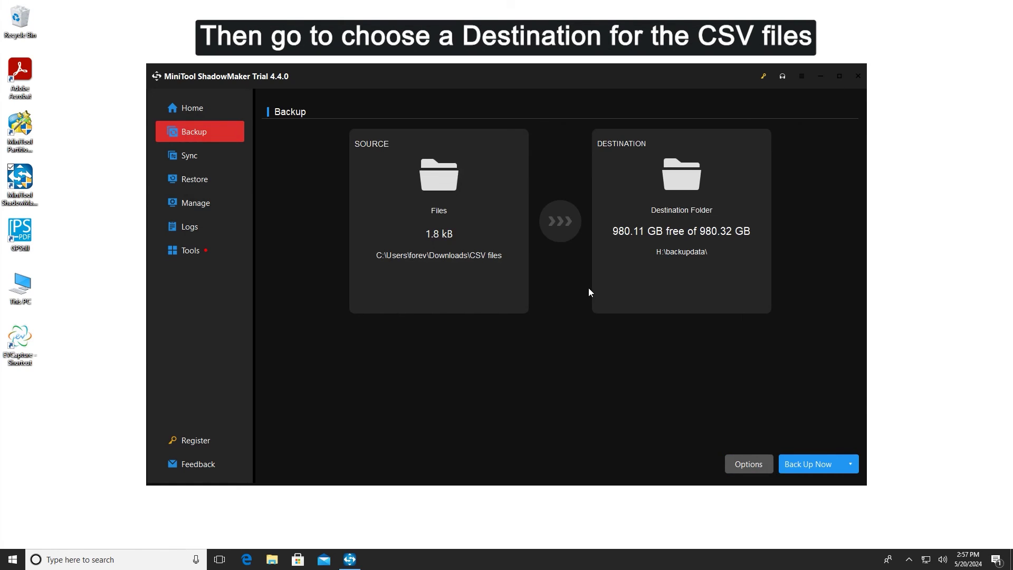
Set New Volume (E:) as the backup destination and run Back Up Now
left_click(695, 273)
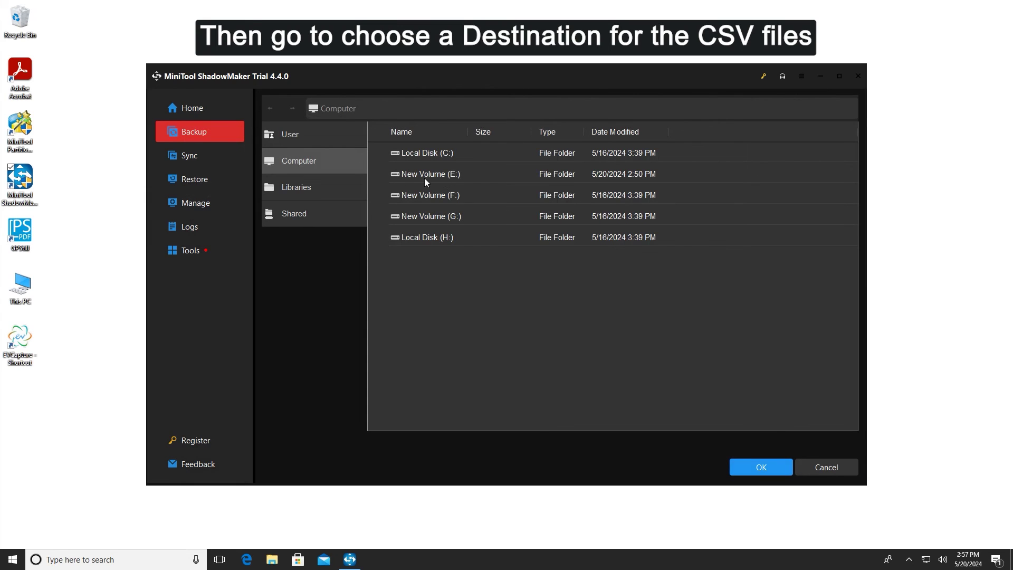
left_click(443, 176)
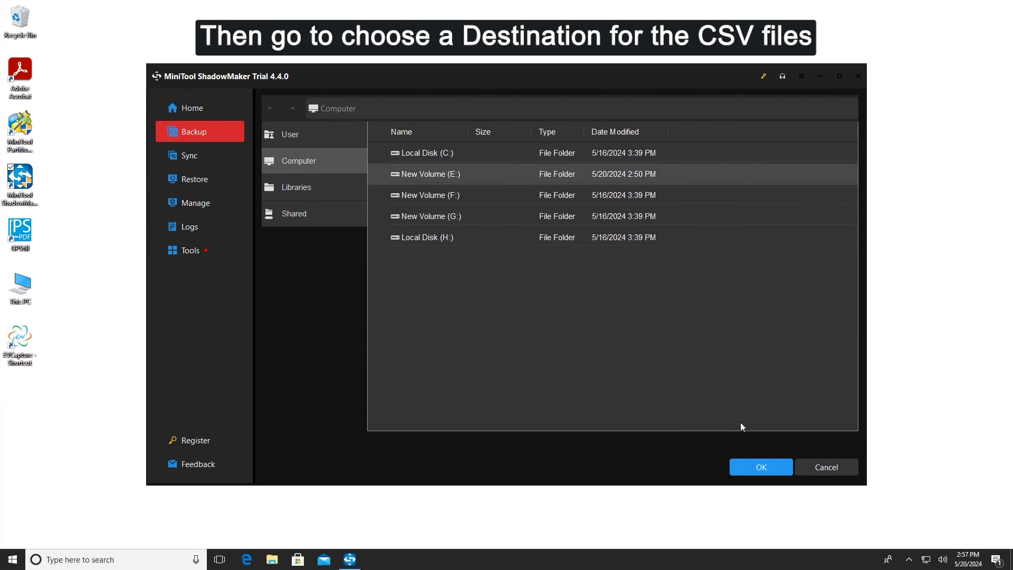
left_click(777, 470)
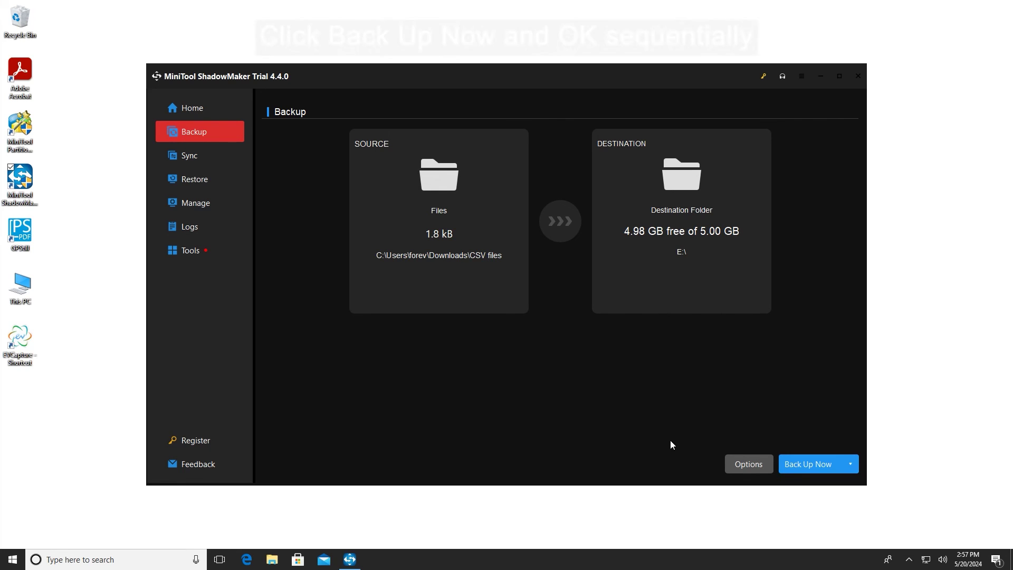
left_click(833, 469)
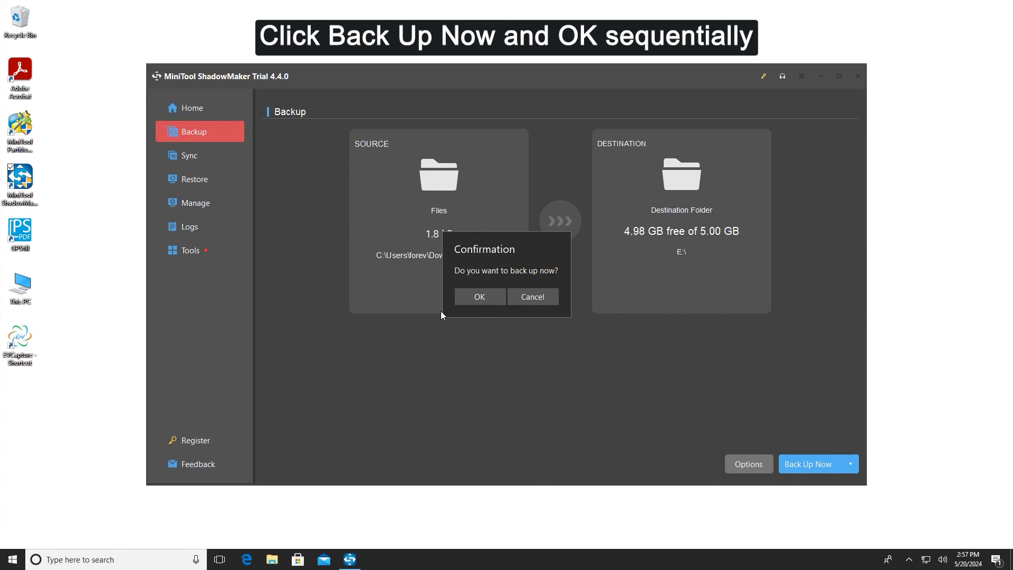
left_click(482, 301)
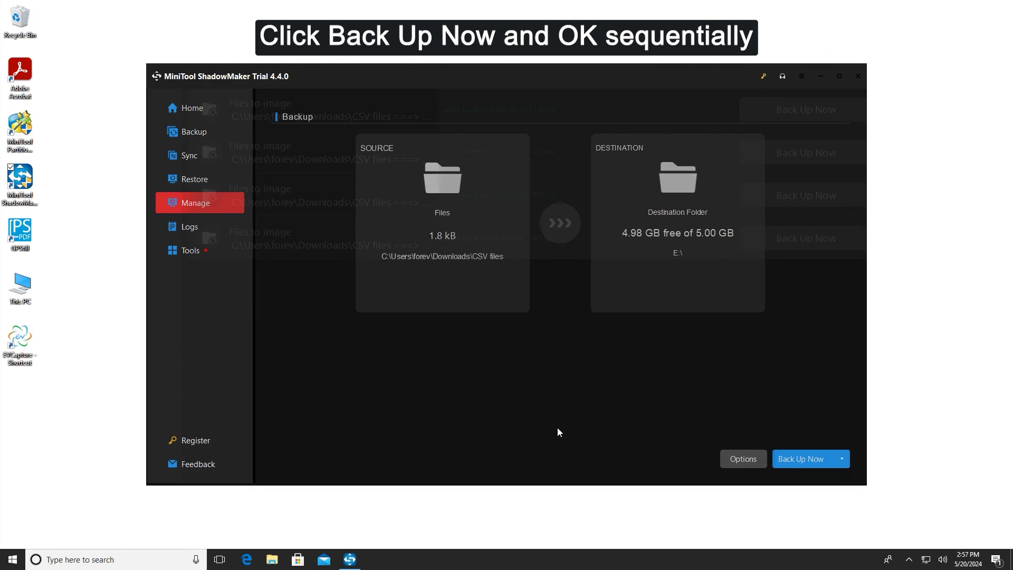